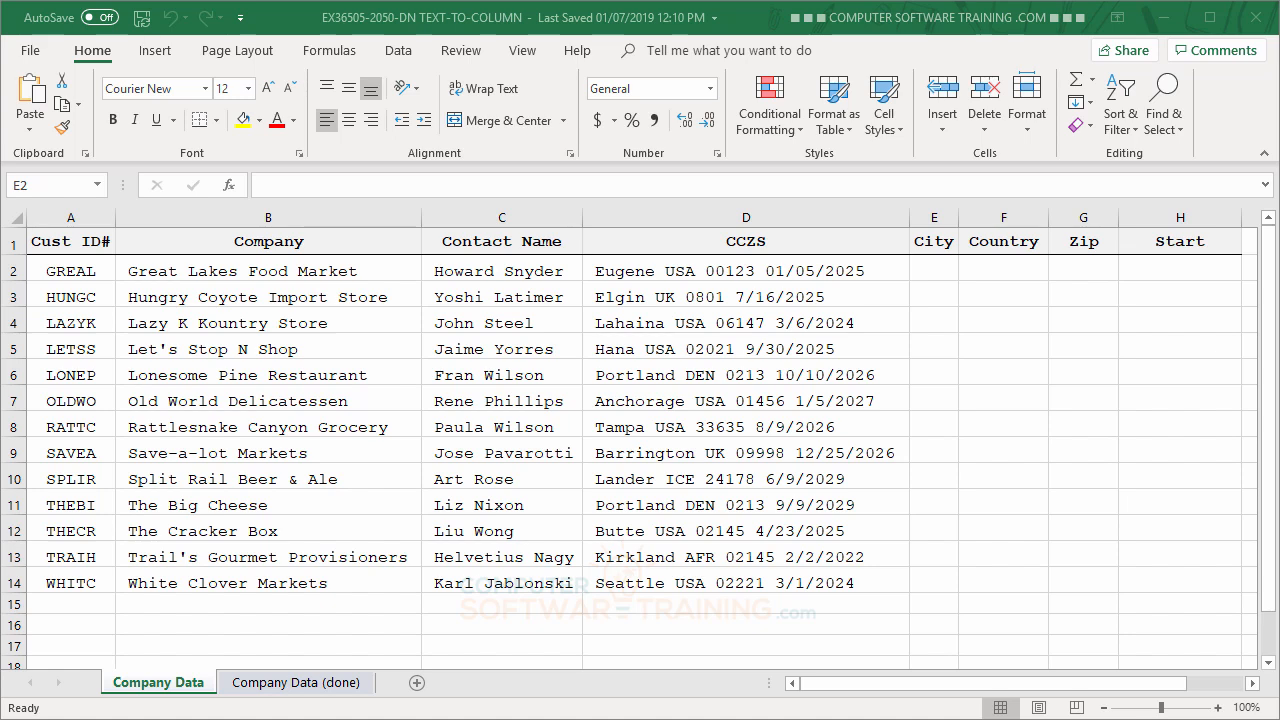
- Start the Text to Columns wizard on the CCZS data in D2:D14 and set the original data type to Delimited
click(400, 52)
click(400, 54)
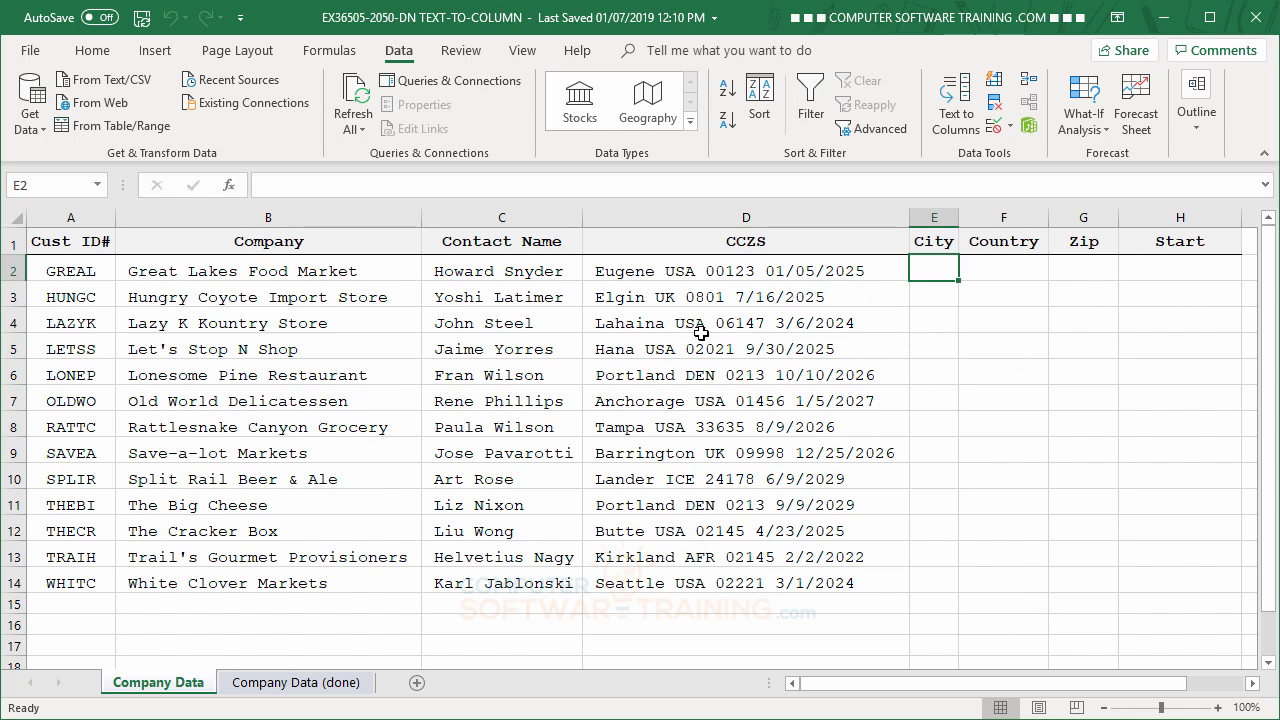
drag(658, 265, 738, 571)
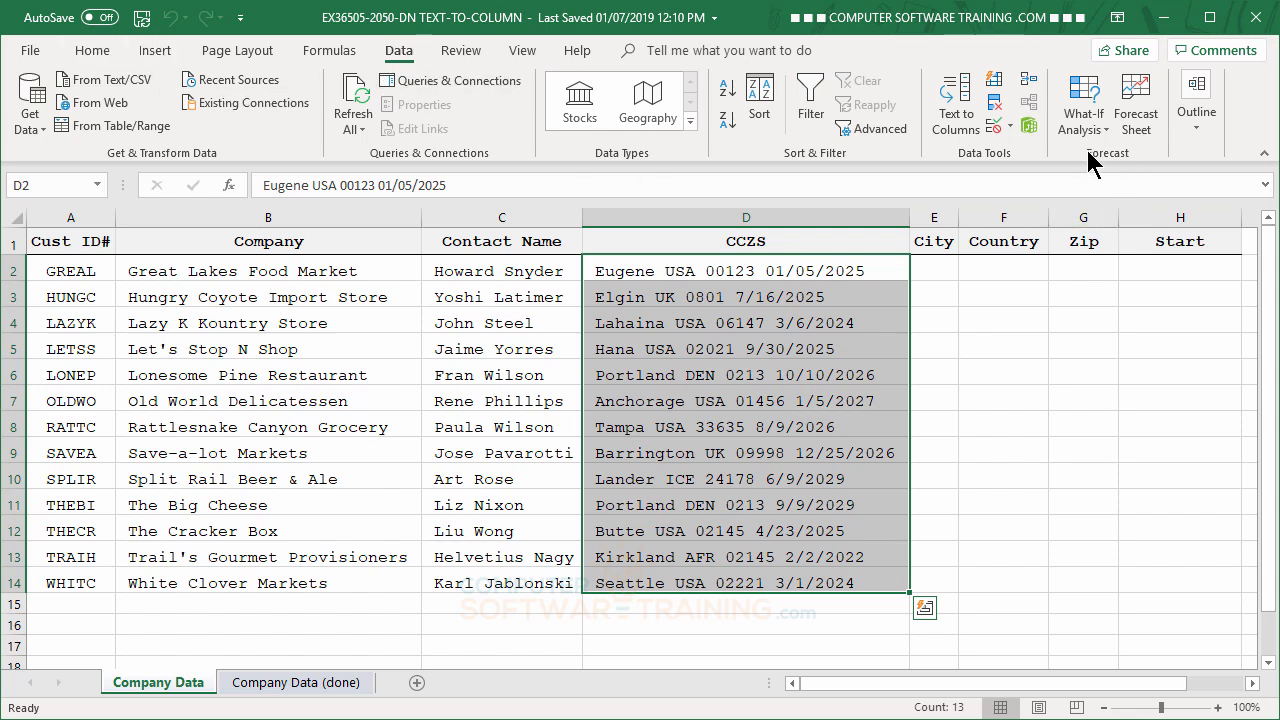
click(963, 128)
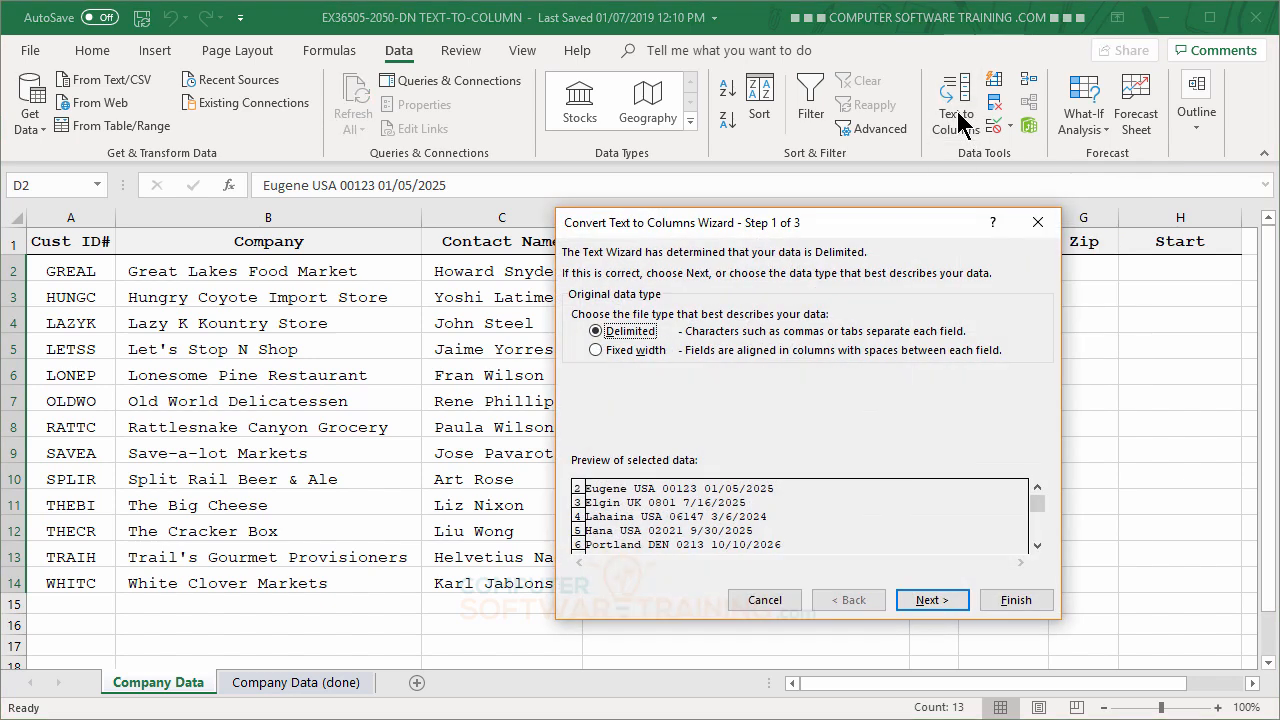
drag(712, 222, 186, 70)
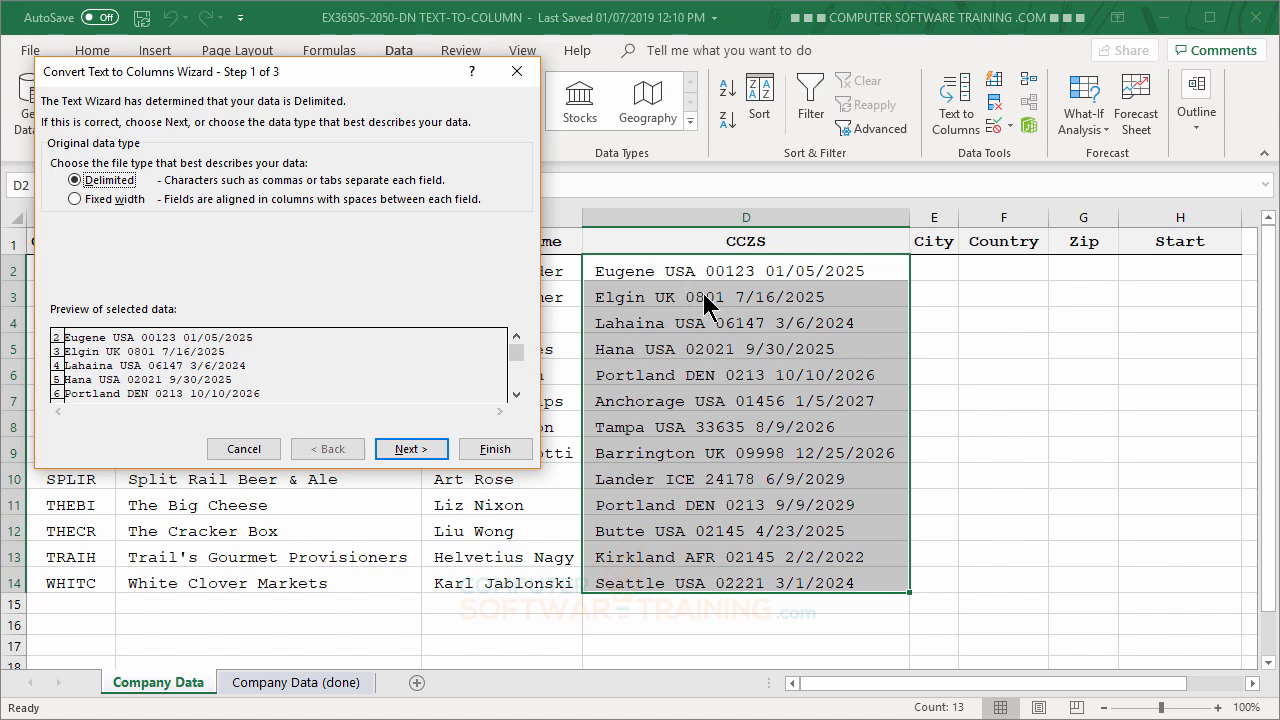
click(76, 200)
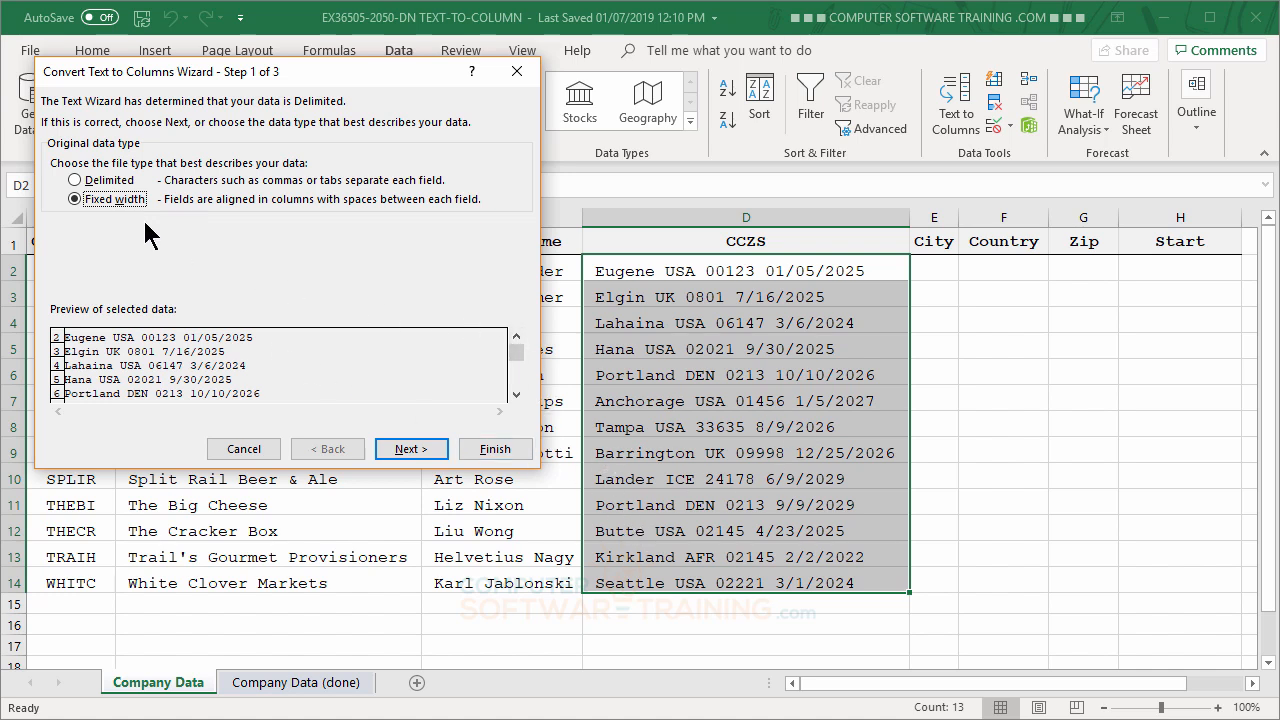
click(75, 180)
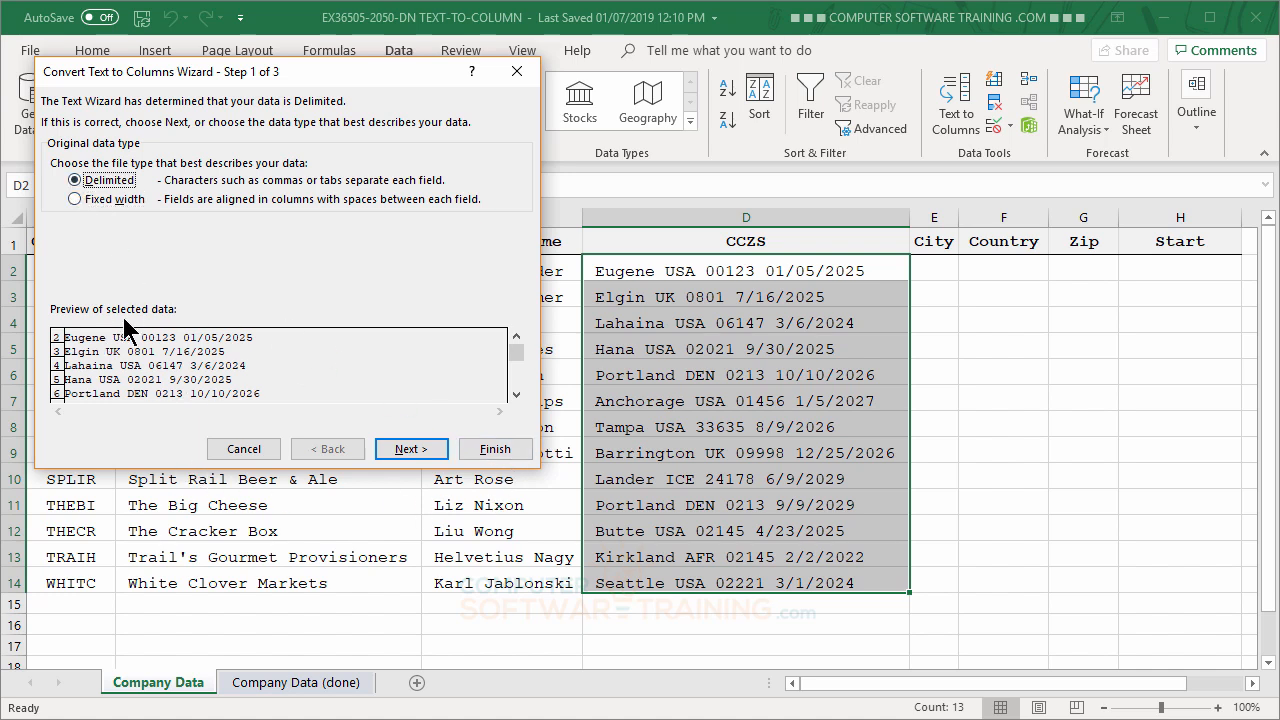
click(418, 452)
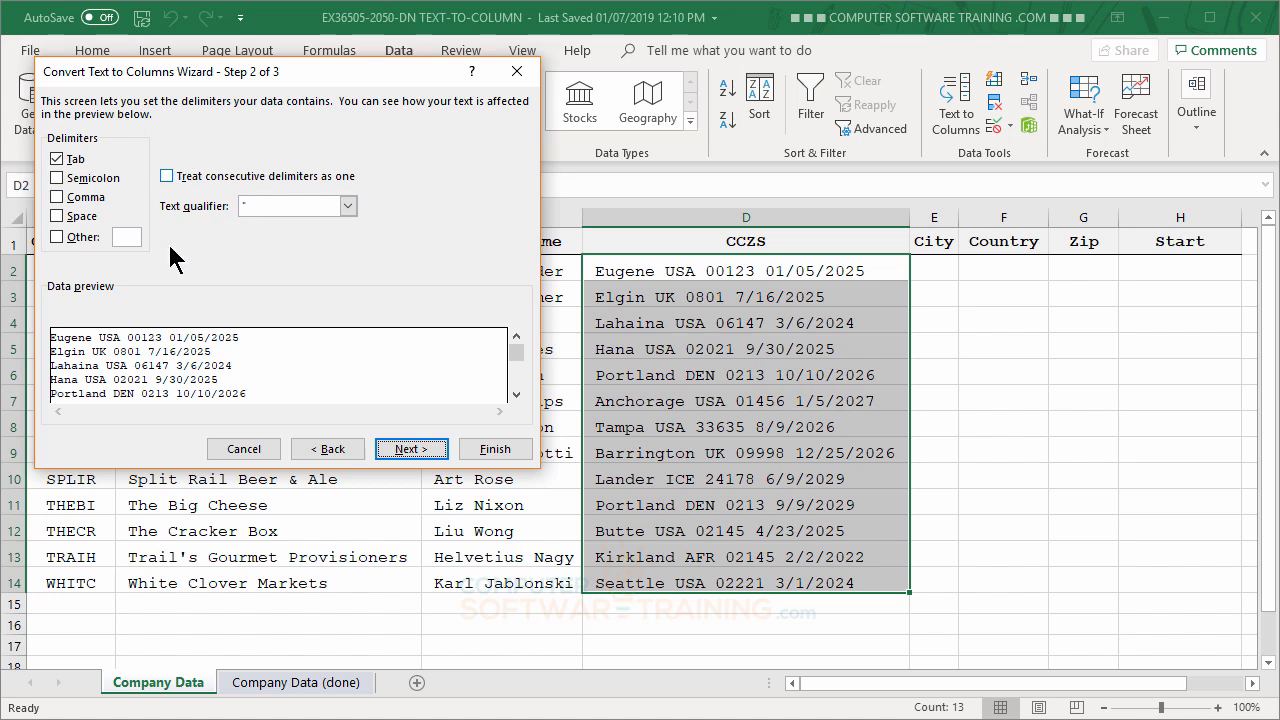
- Make Space the only delimiter instead of Tab, with consecutive delimiters treated as one, and continue to the column formats
click(56, 160)
click(57, 216)
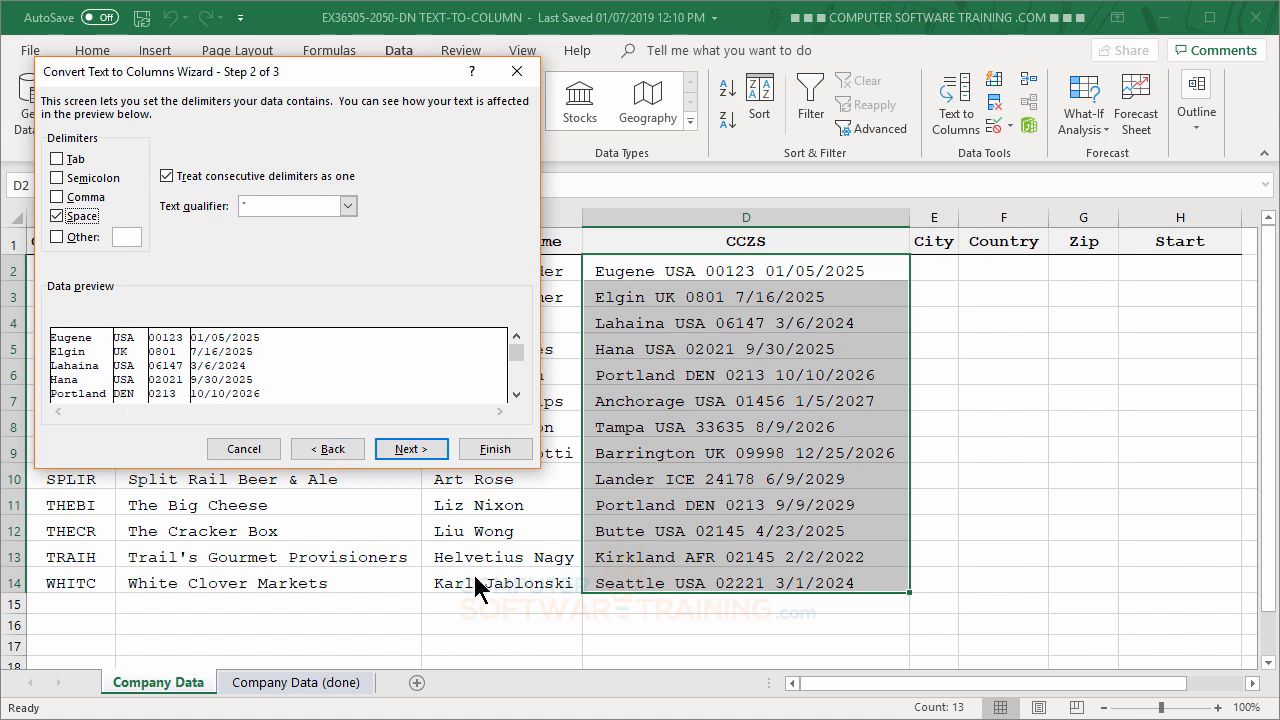
click(410, 450)
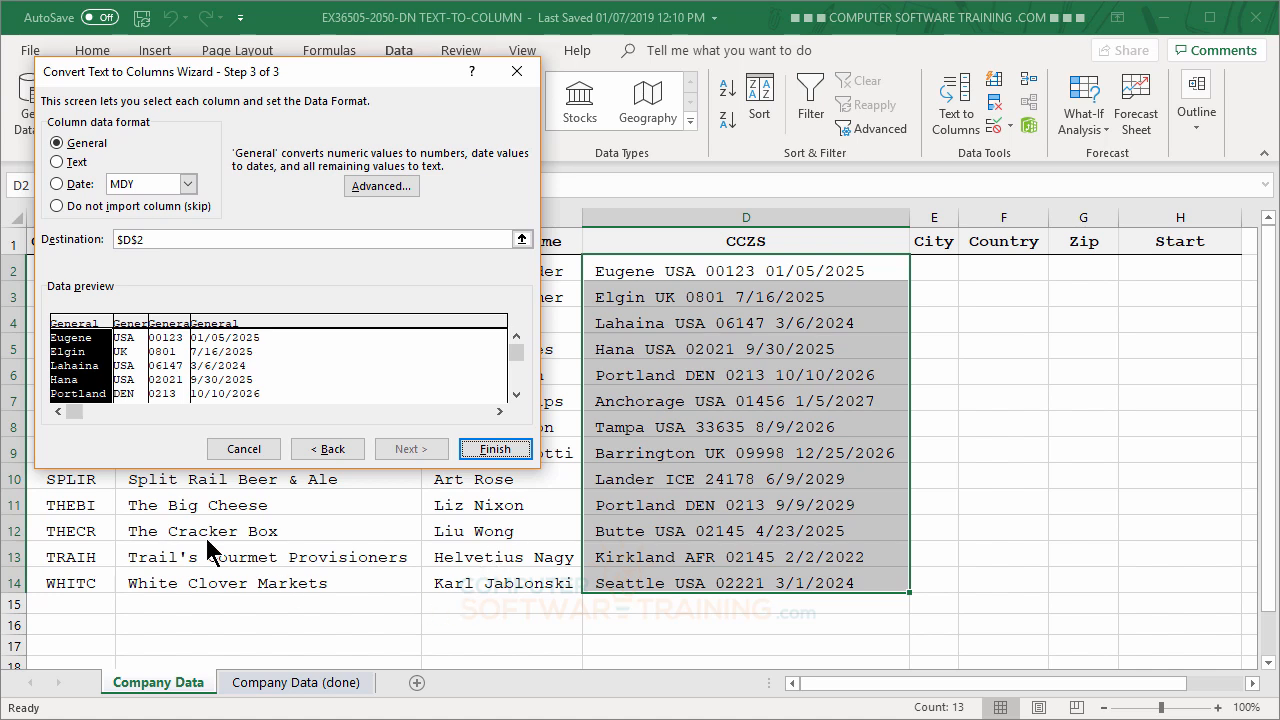
- Set the data format of the city, country and zip code columns to Text in the wizard's preview
click(132, 358)
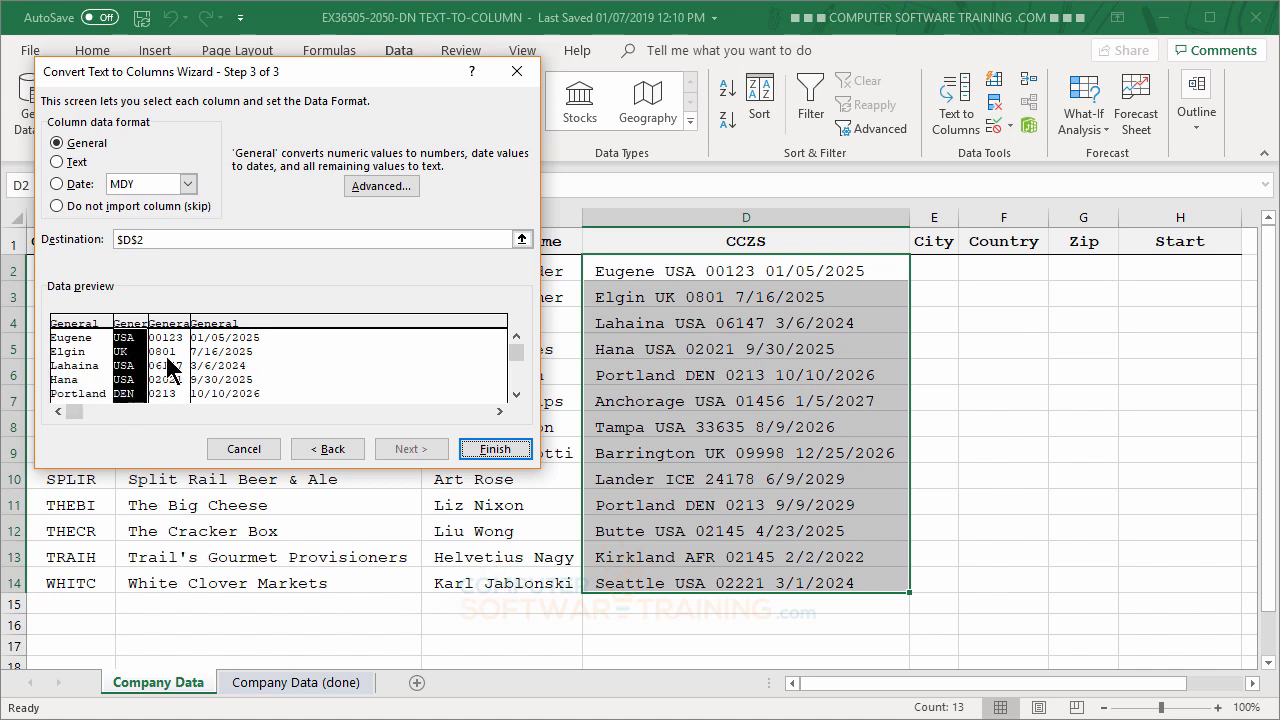
click(174, 372)
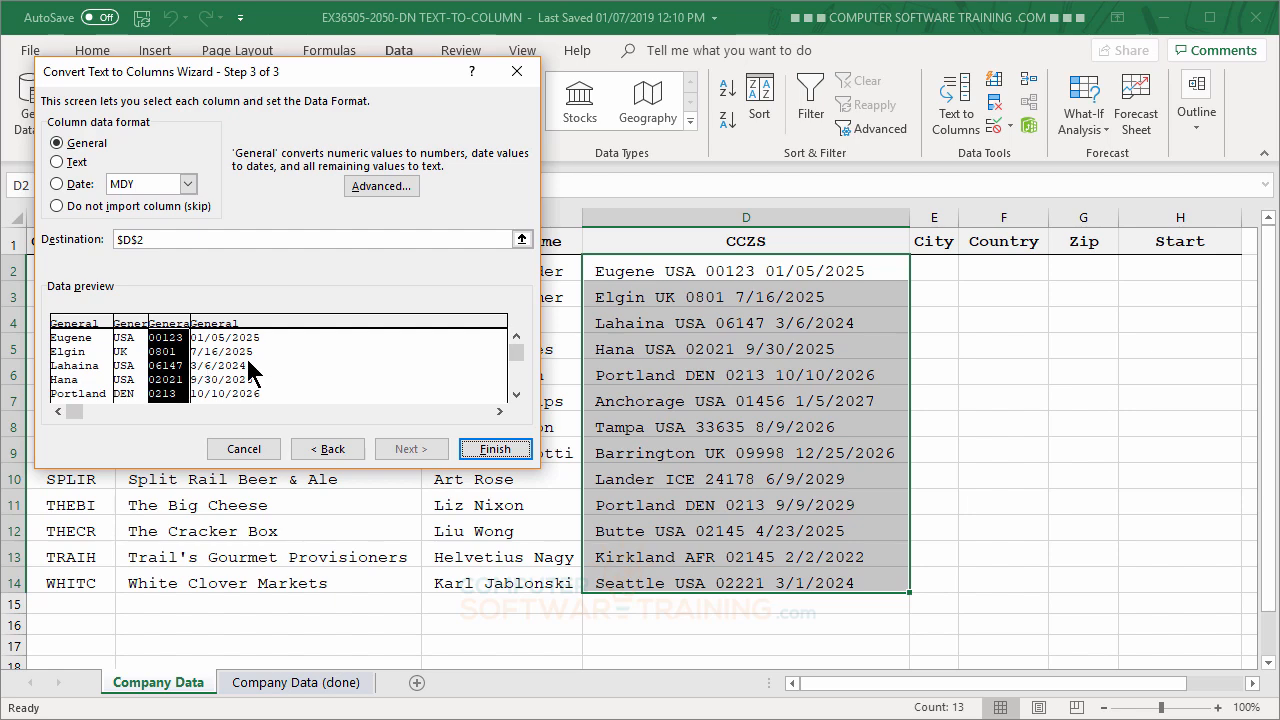
shift+click(246, 360)
click(172, 368)
click(131, 360)
click(80, 368)
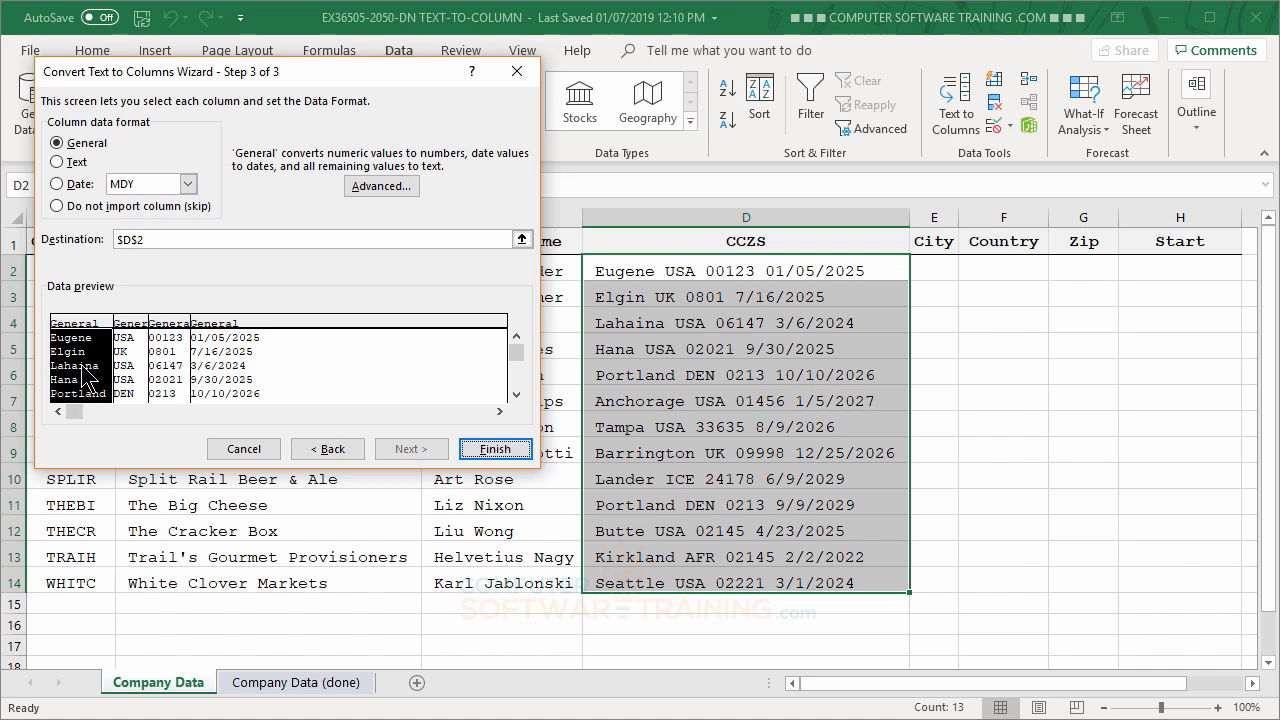
click(60, 163)
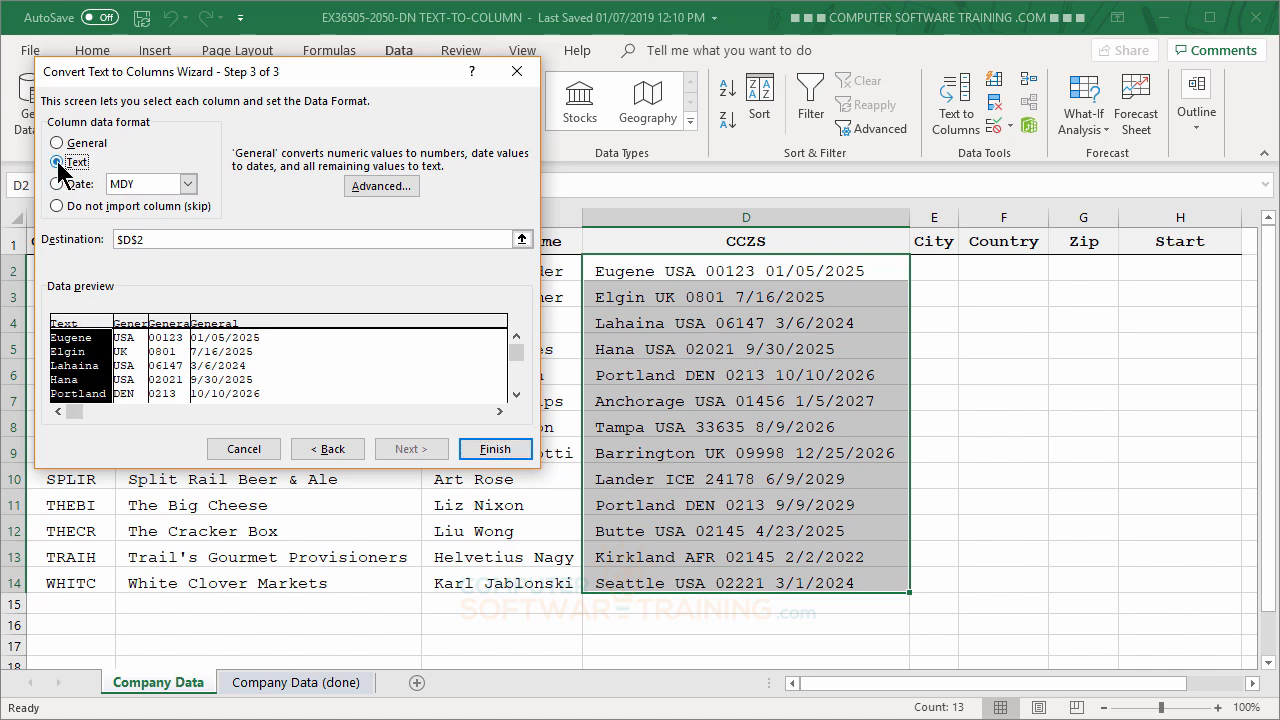
click(128, 375)
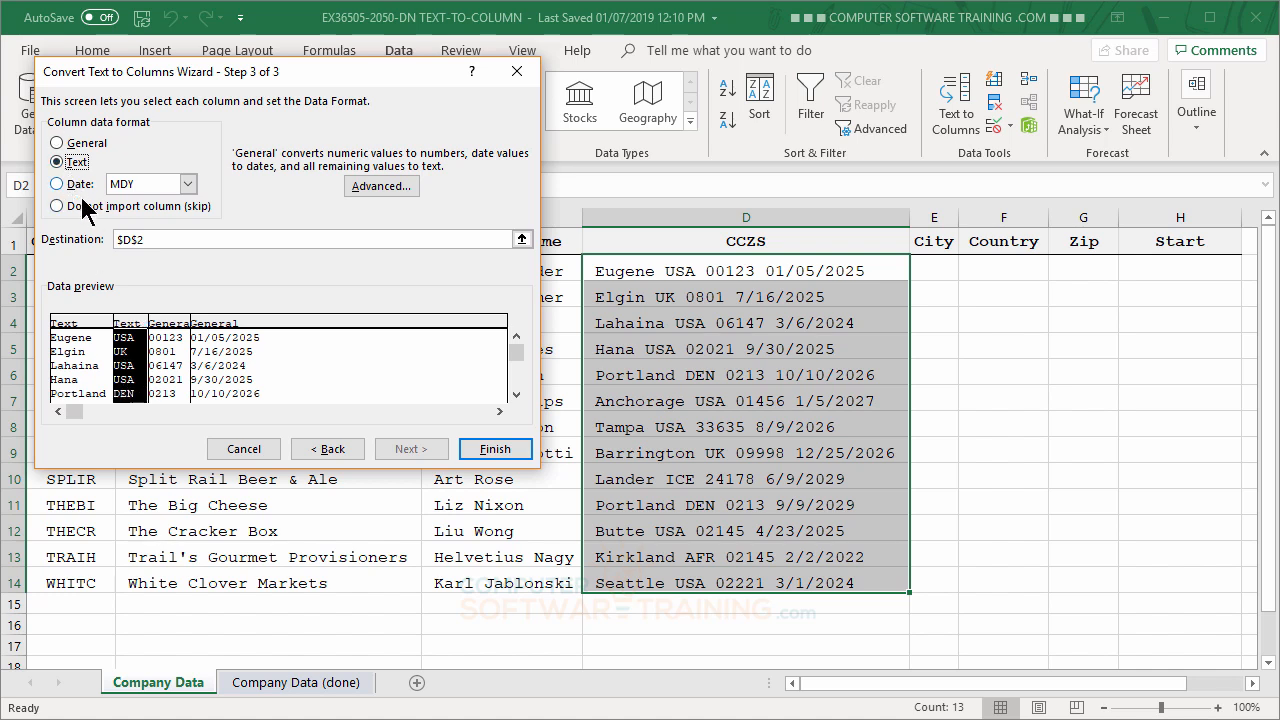
click(170, 385)
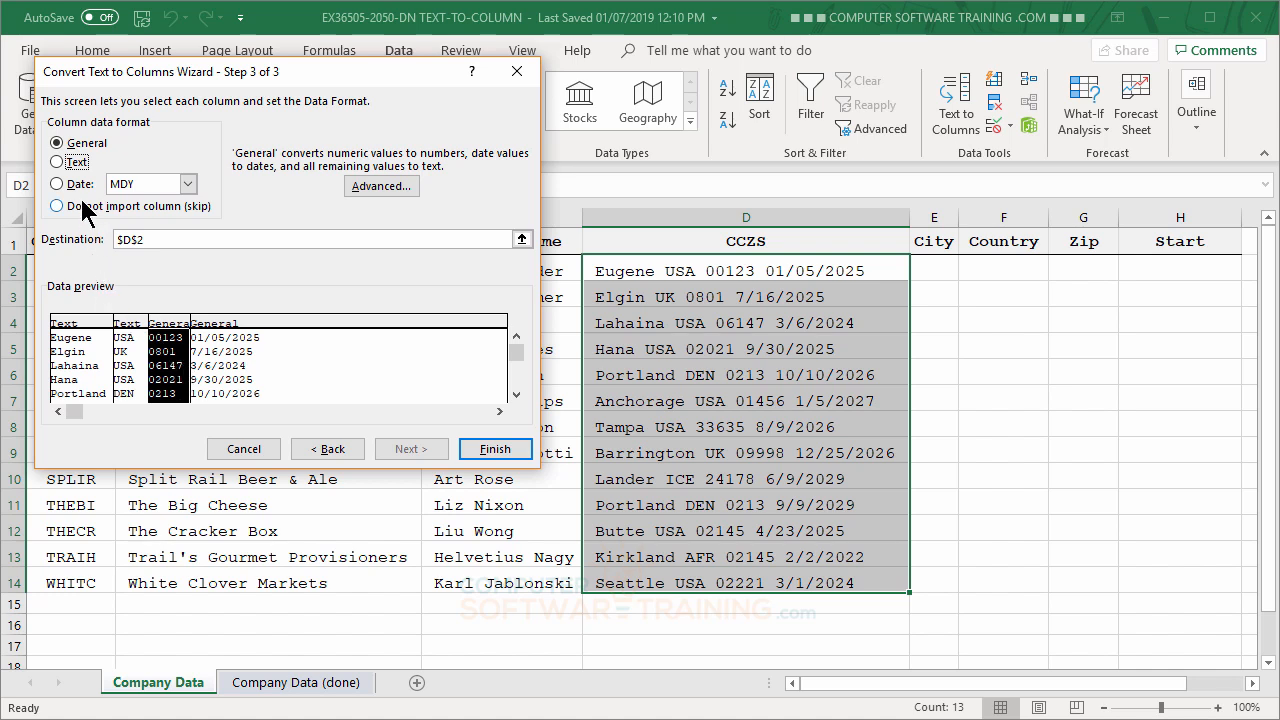
click(57, 162)
- Set the last column's format to Date MDY and finish the split with cell E2 as the destination
click(230, 375)
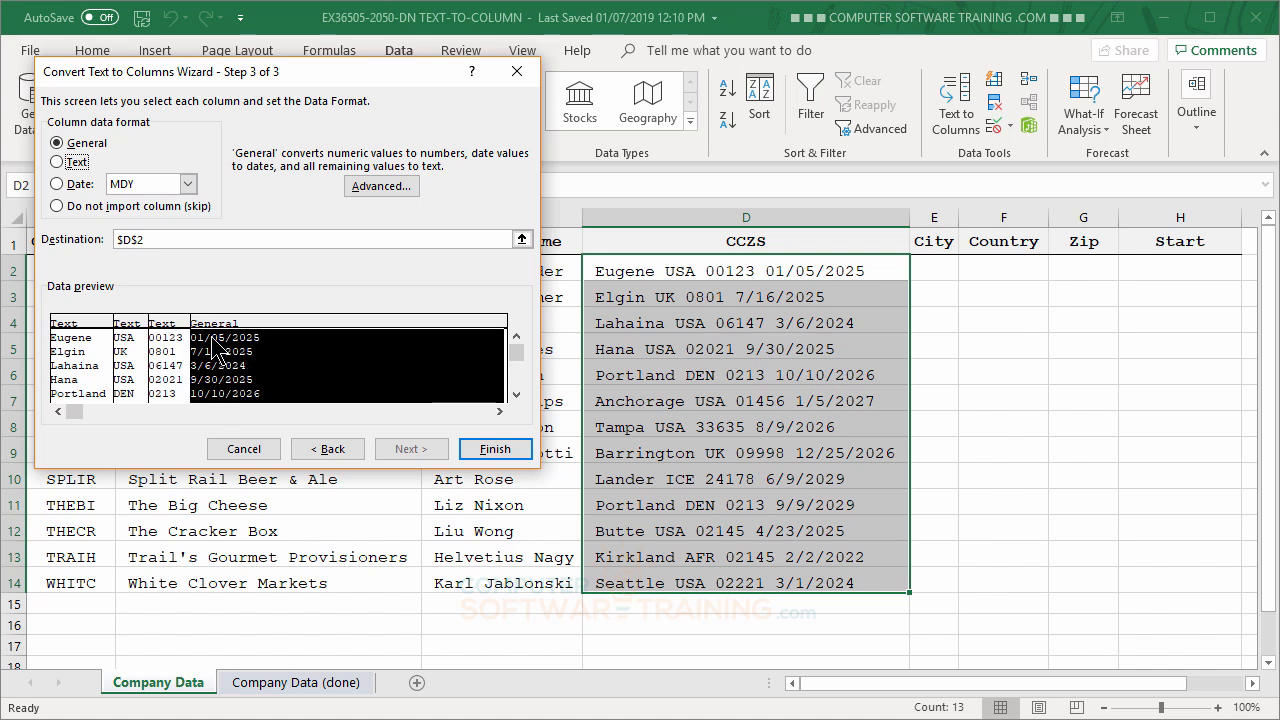
click(58, 184)
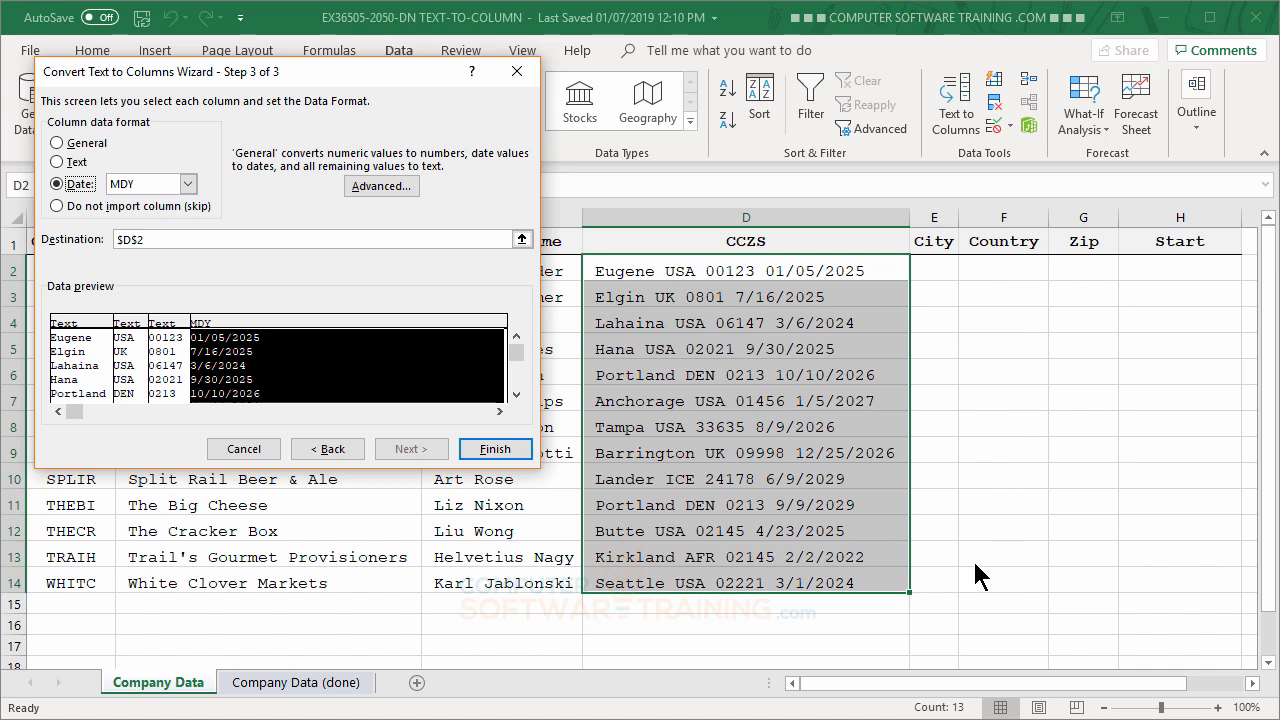
click(155, 240)
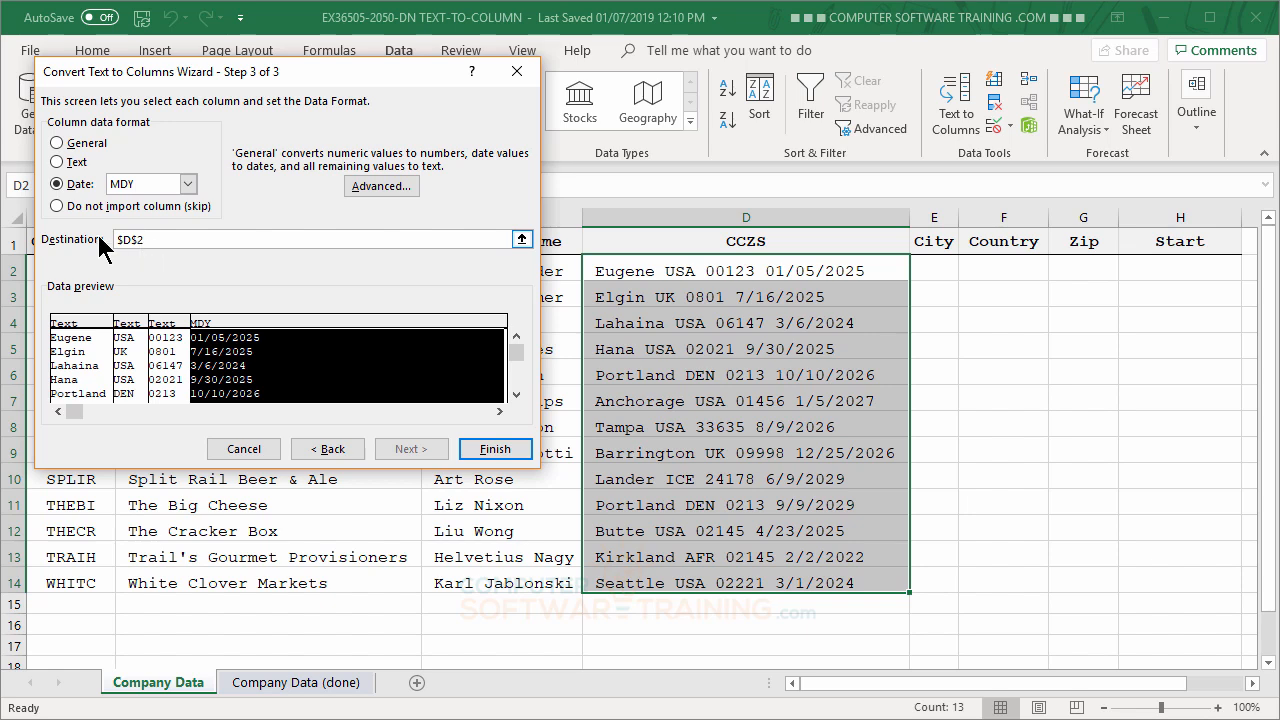
click(122, 240)
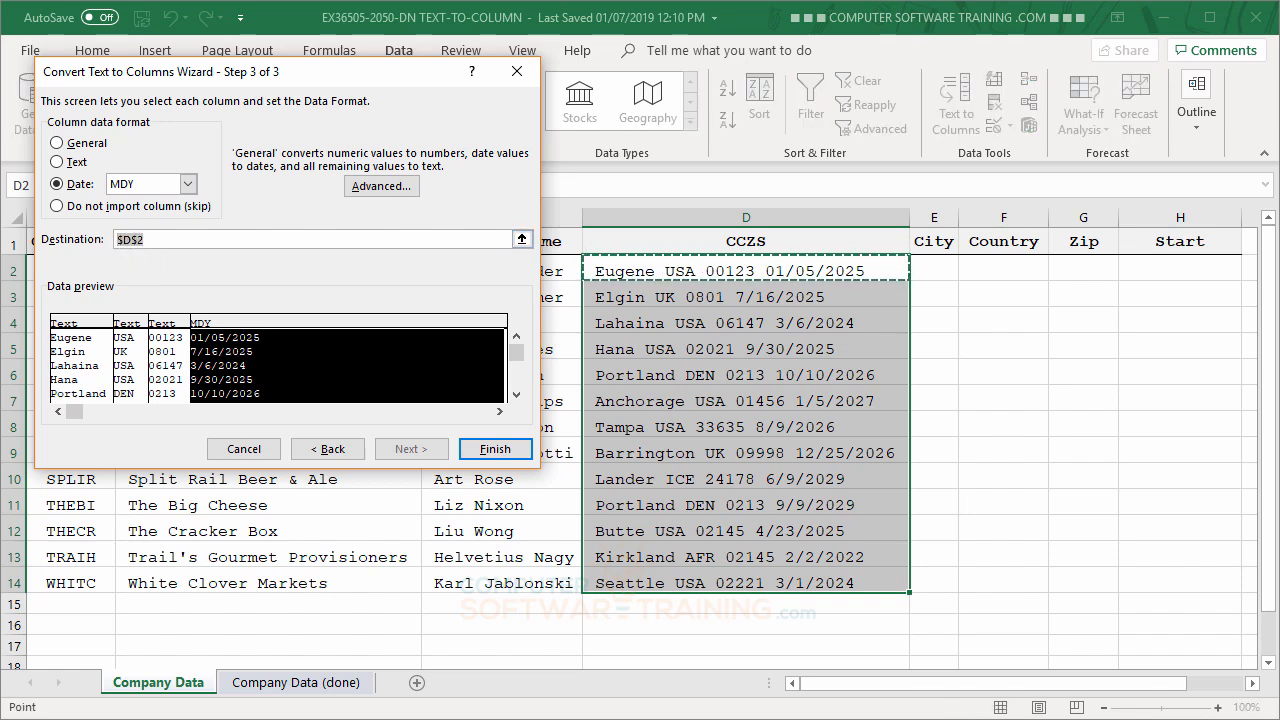
click(940, 271)
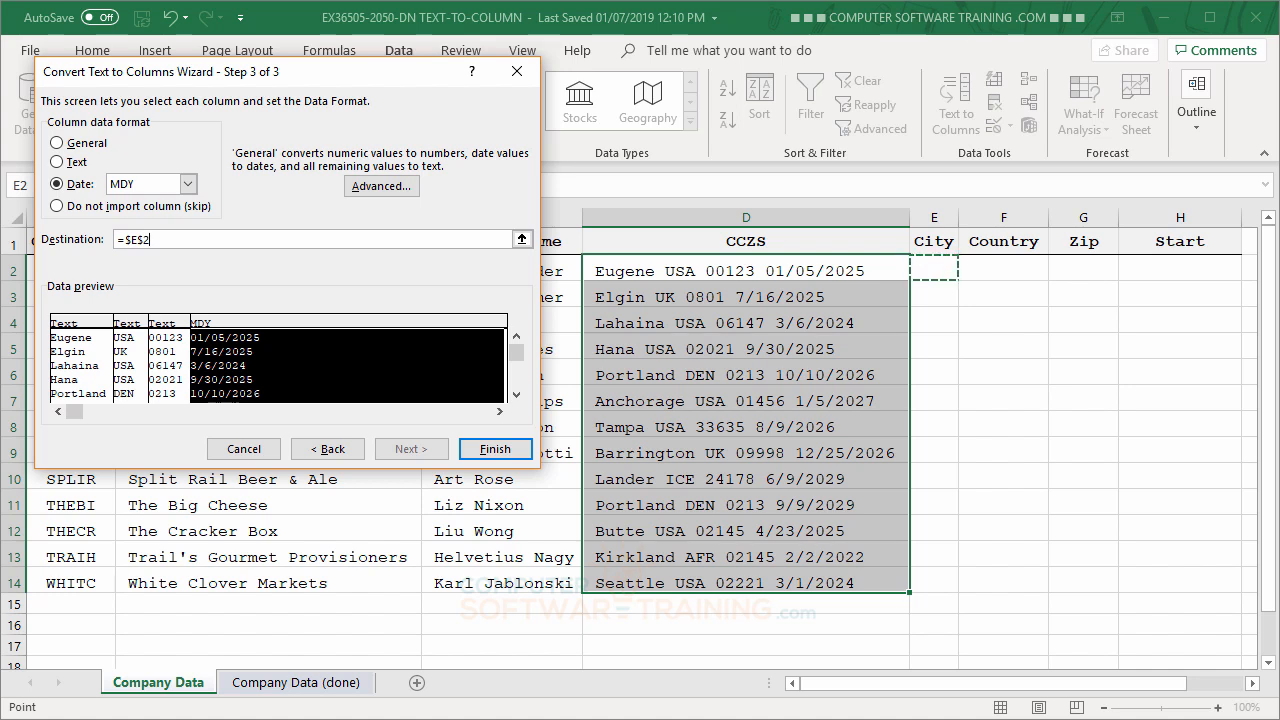
click(491, 450)
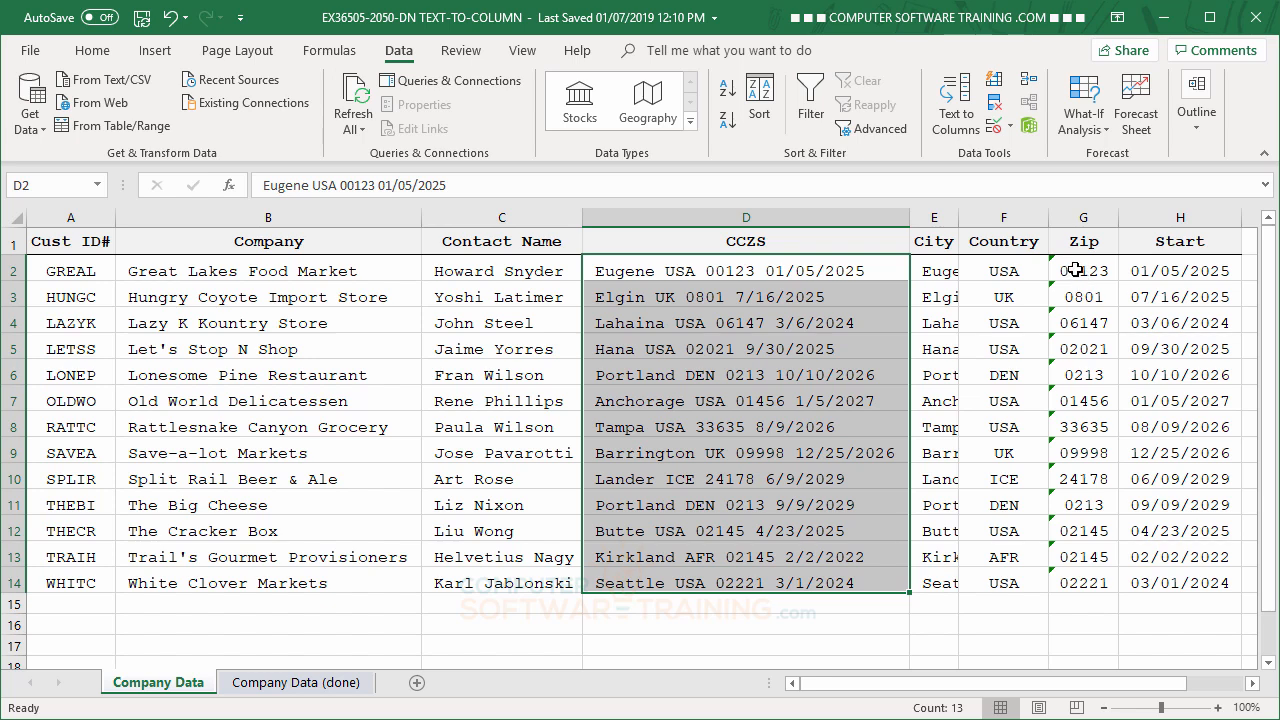
- Ignore the Number Stored as Text errors on the zip codes in G2:G14
click(1075, 270)
drag(1075, 270, 1098, 583)
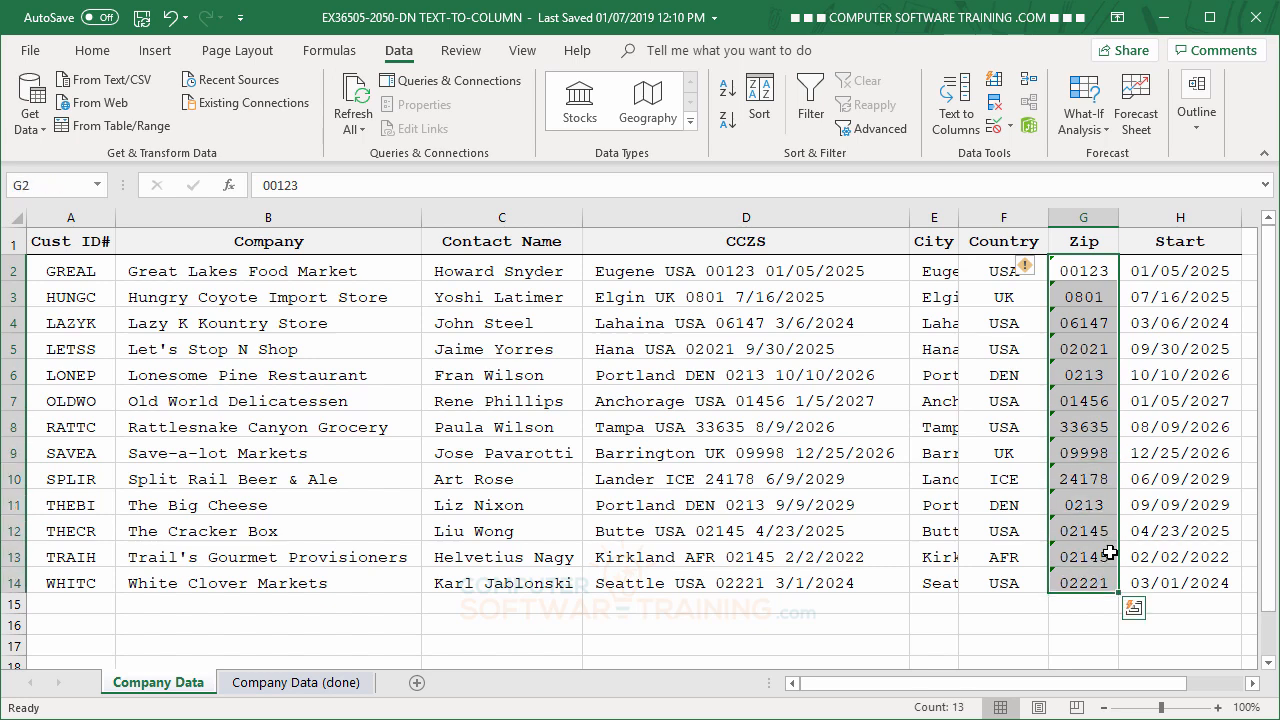
click(1028, 276)
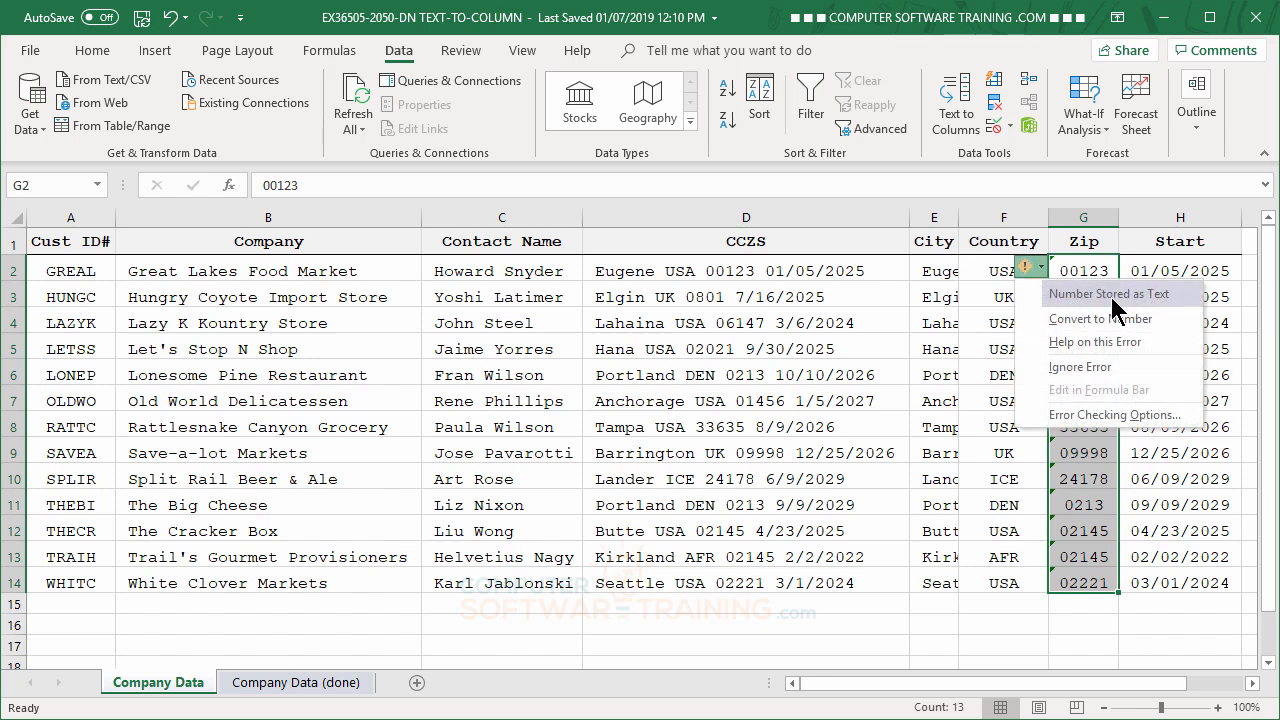
click(1077, 368)
click(1078, 398)
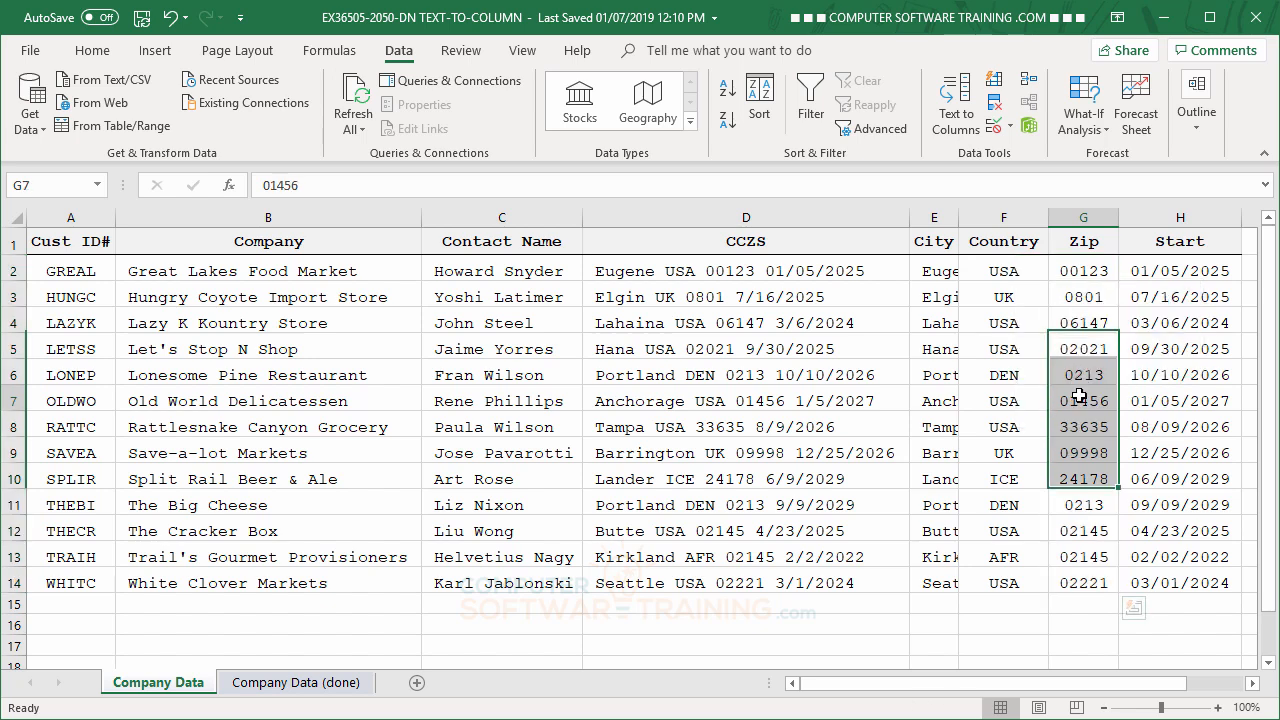
- Delete the original CCZS column and autofit the width of the City column
click(1252, 684)
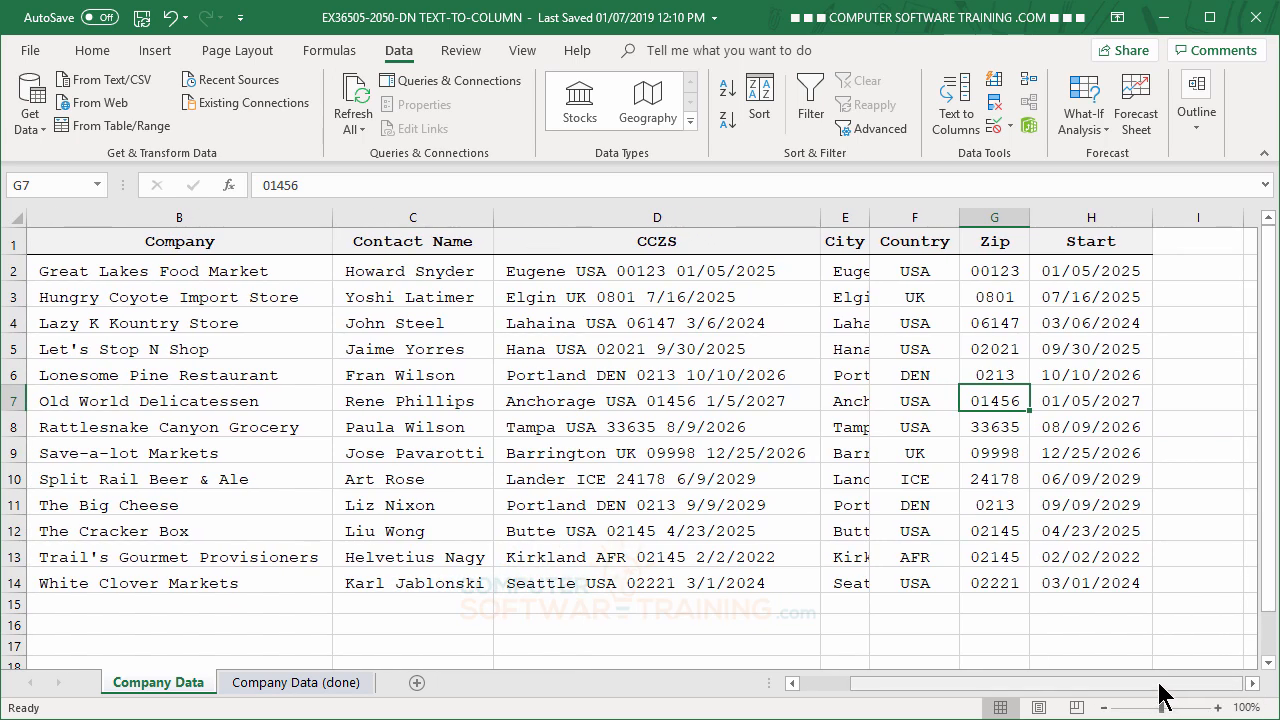
drag(1160, 688, 1060, 686)
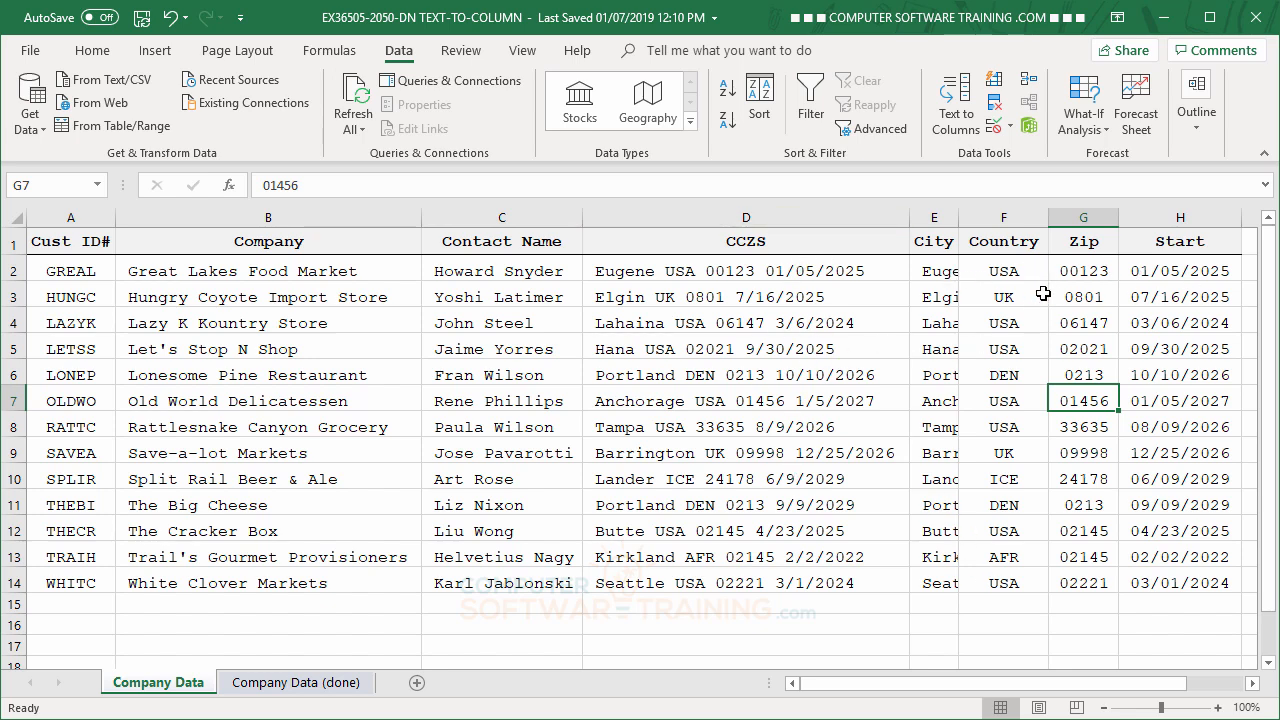
click(732, 217)
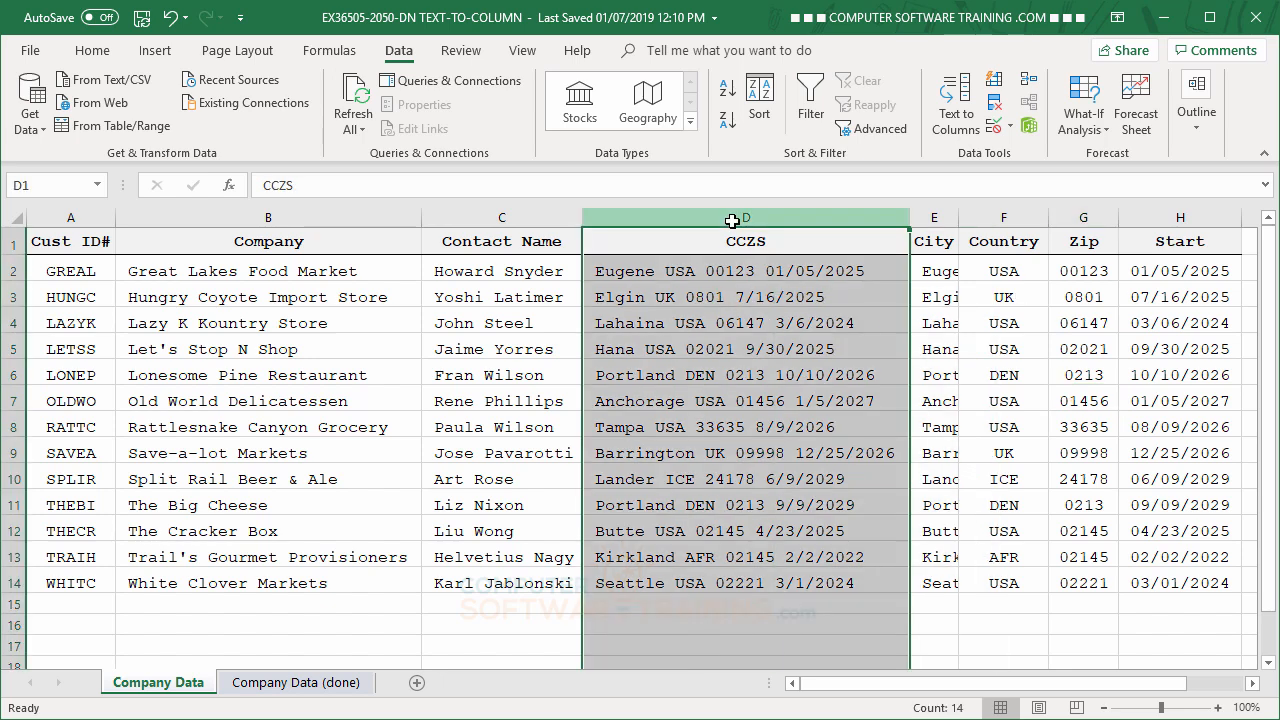
right_click(732, 221)
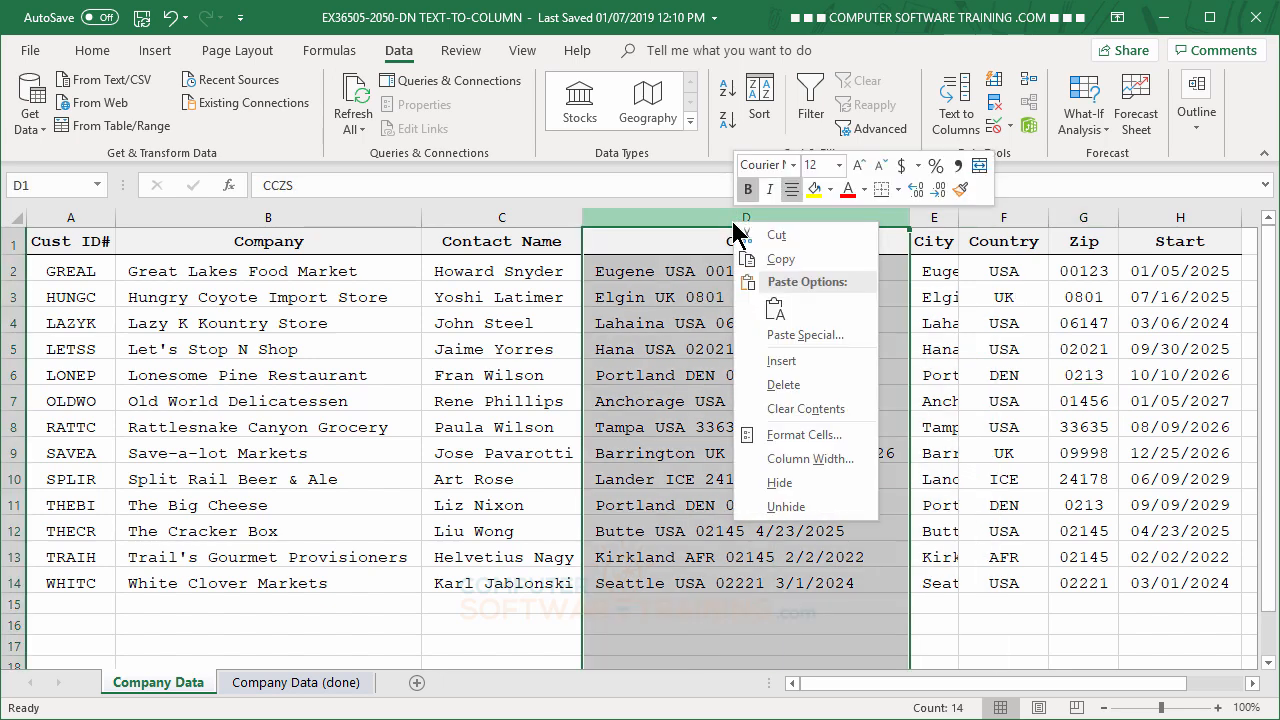
click(783, 385)
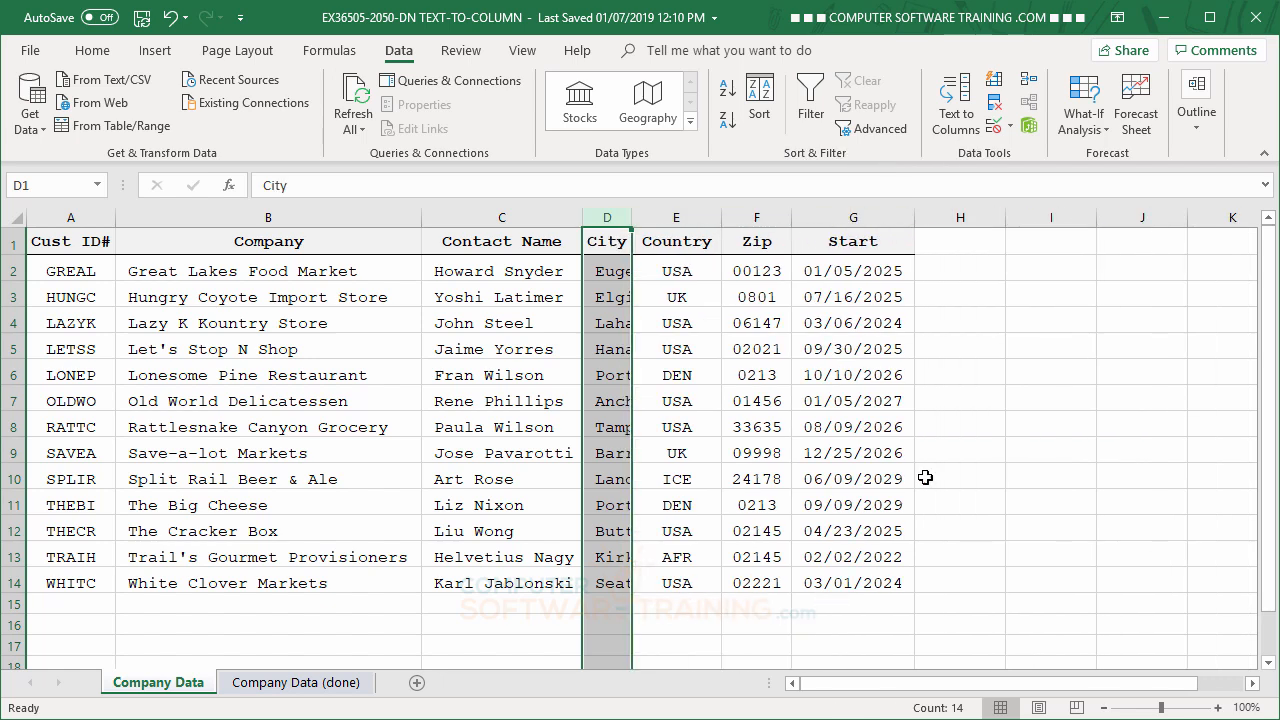
click(1058, 390)
double_click(632, 217)
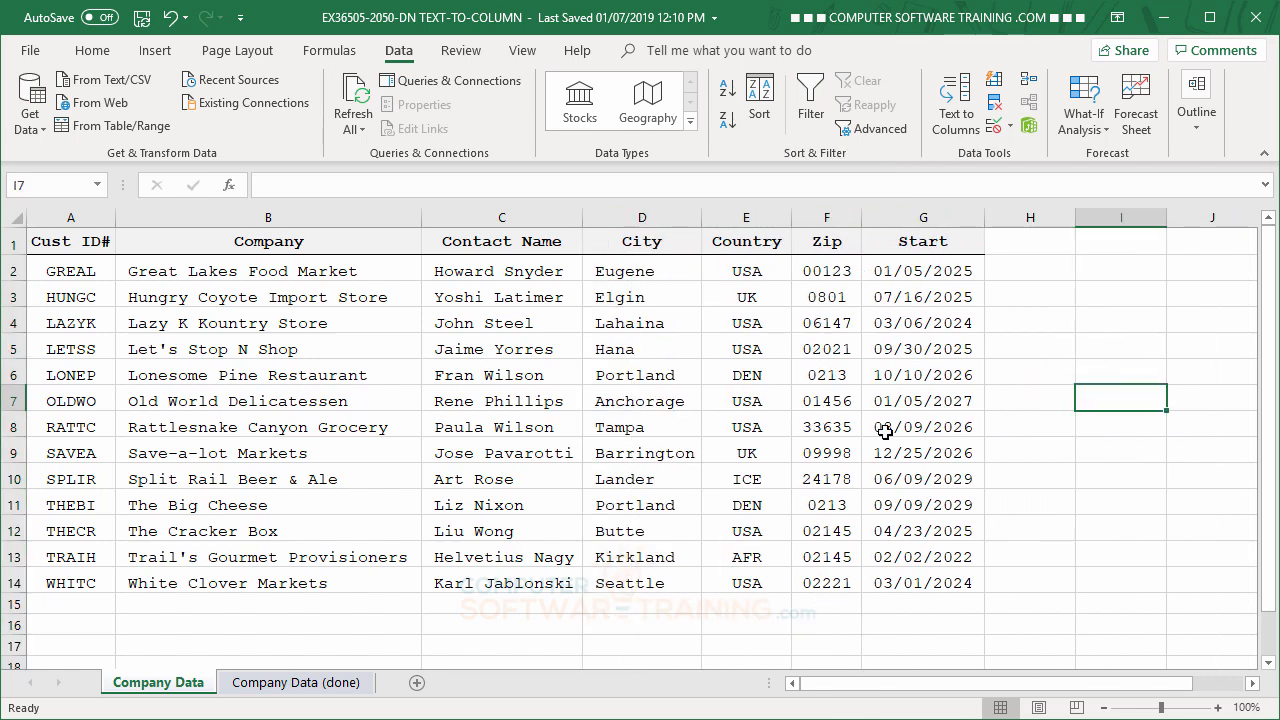